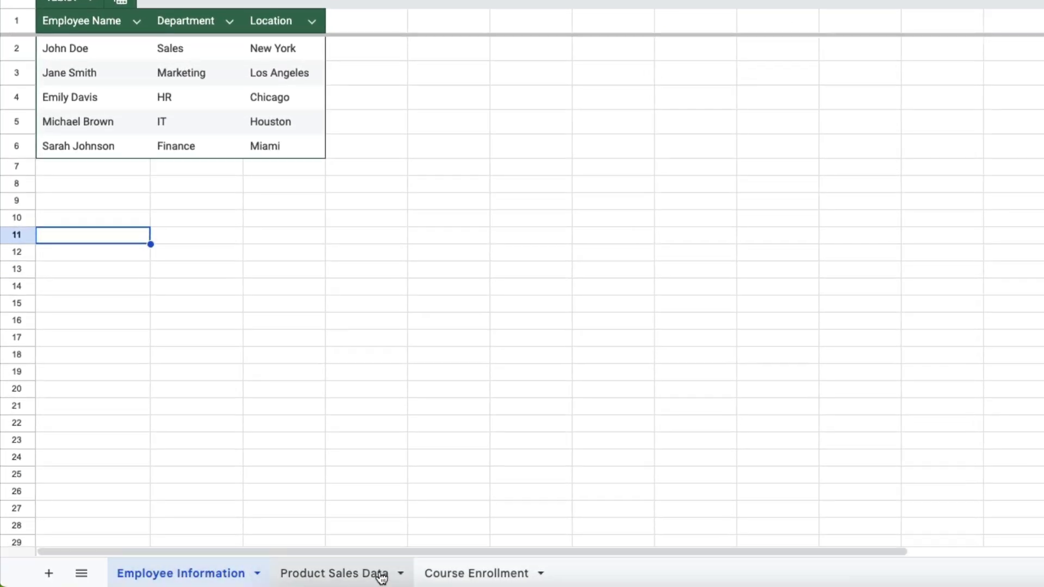
Step: Look through the Product Sales Data and Course Enrollment sheets, then return to Employee Information
{"action": "left_click", "coordinate": [375, 574]}
{"action": "left_click", "coordinate": [473, 574]}
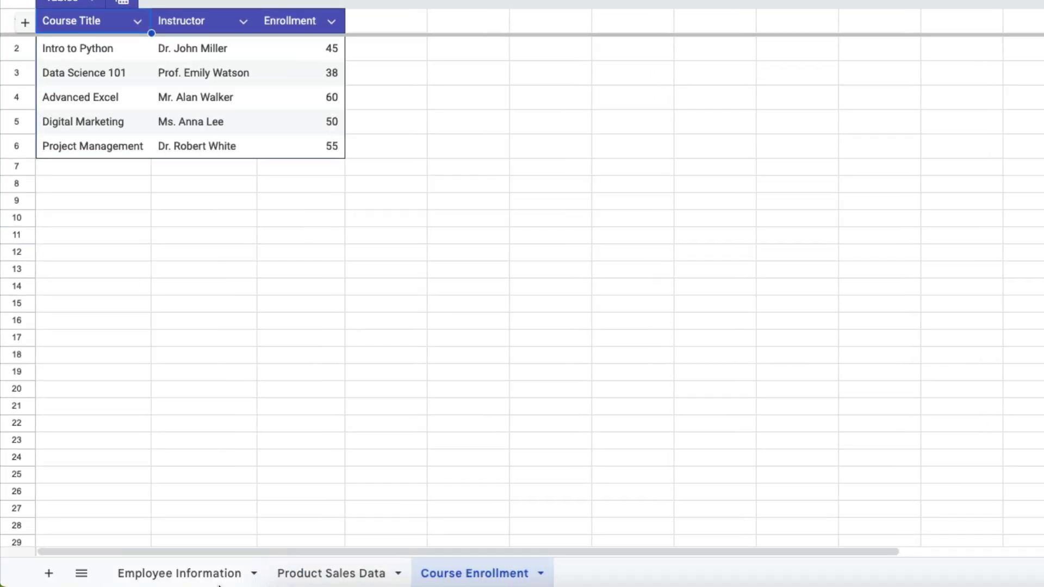
{"action": "left_click", "coordinate": [168, 573]}
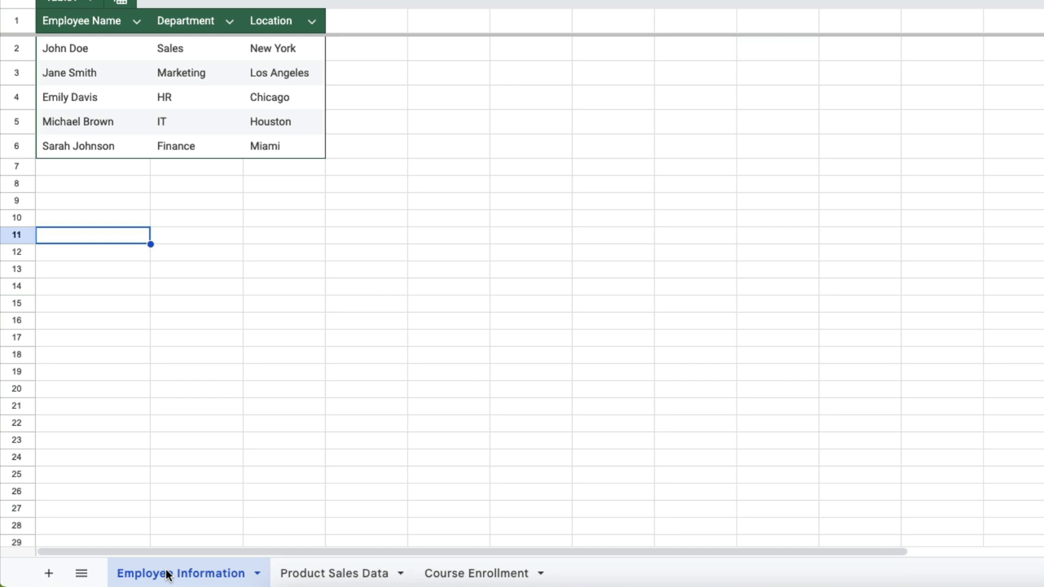
Step: Duplicate Employee Information as Copy of Employee Information, then go back to the original sheet
{"action": "right_click", "coordinate": [169, 575]}
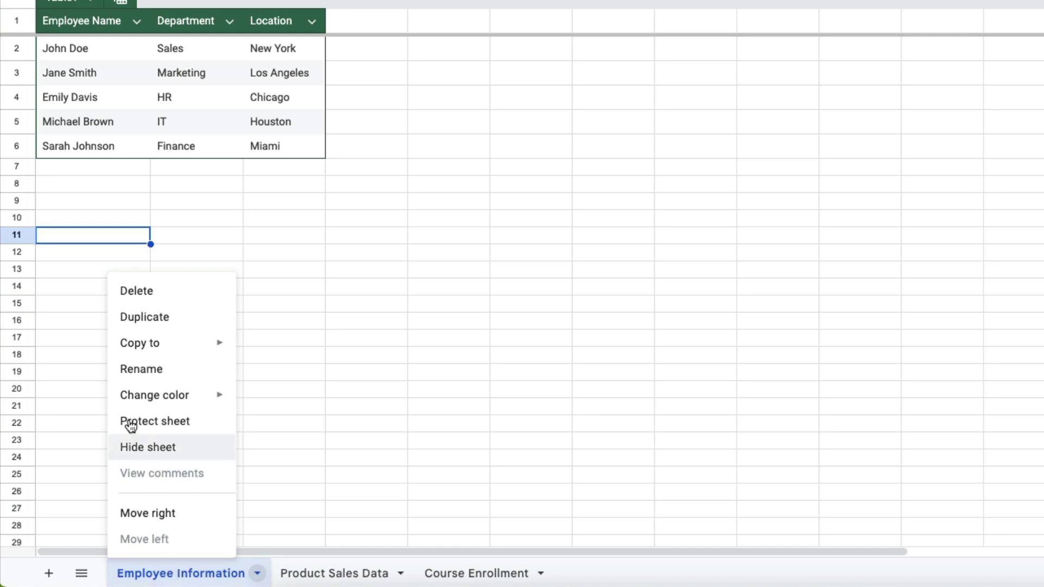
{"action": "left_click", "coordinate": [155, 316]}
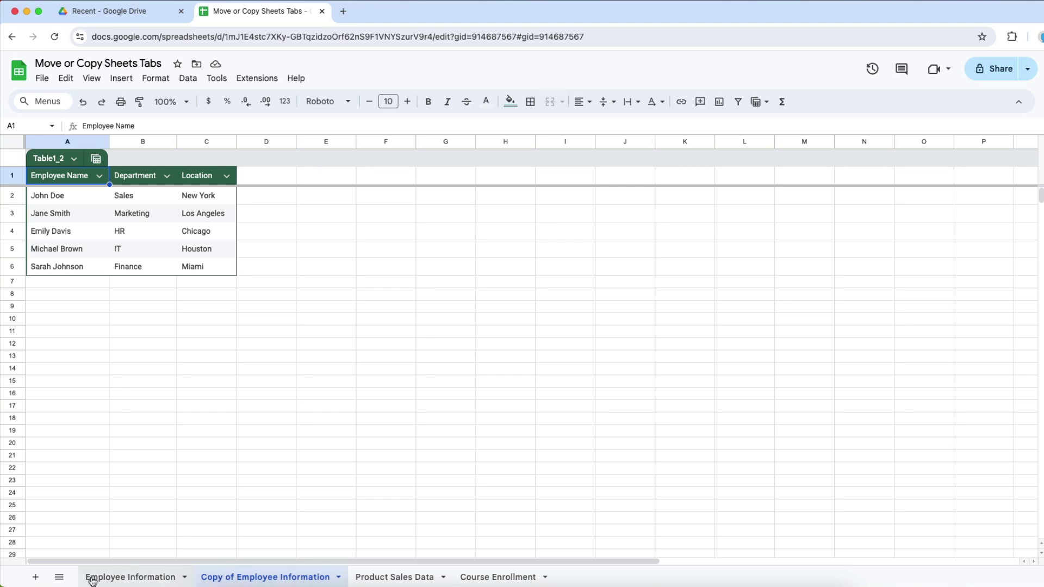
{"action": "double_click", "coordinate": [252, 576]}
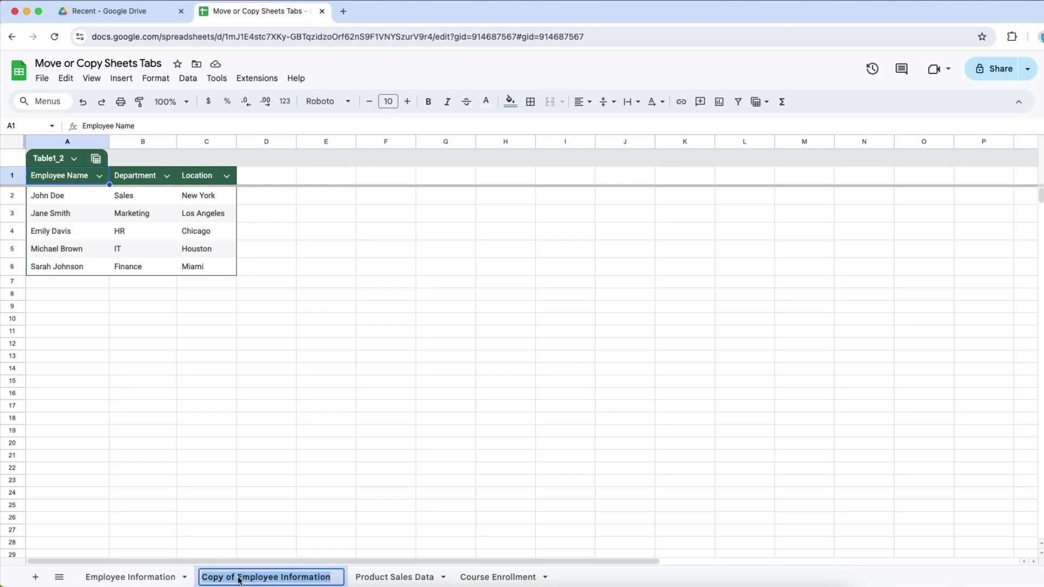
{"action": "left_click", "coordinate": [138, 576]}
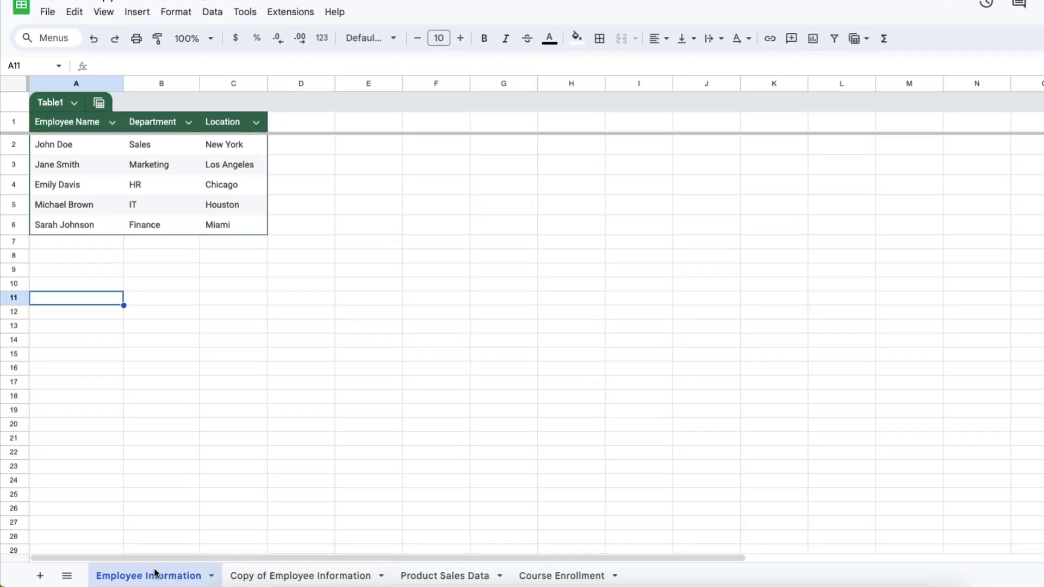
Step: Copy Employee Information to a new spreadsheet and open the resulting Untitled spreadsheet
{"action": "right_click", "coordinate": [137, 577]}
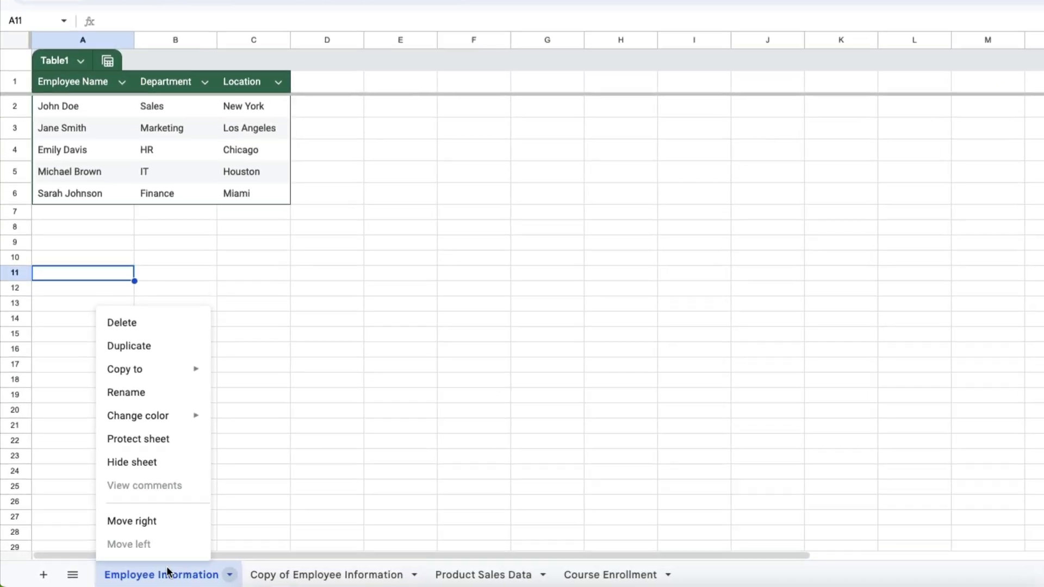
{"action": "mouse_move", "coordinate": [172, 341]}
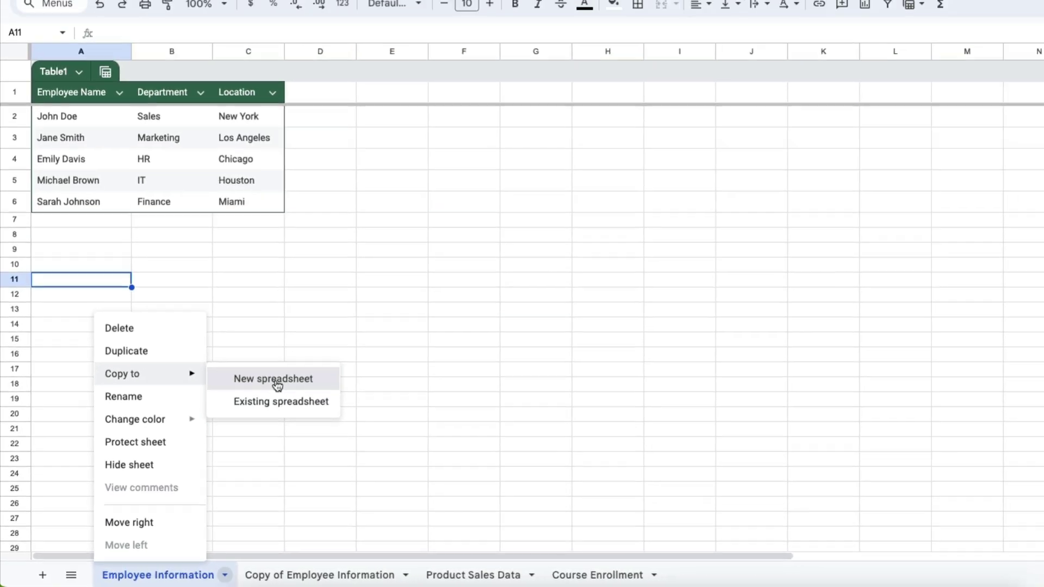
{"action": "left_click", "coordinate": [273, 378]}
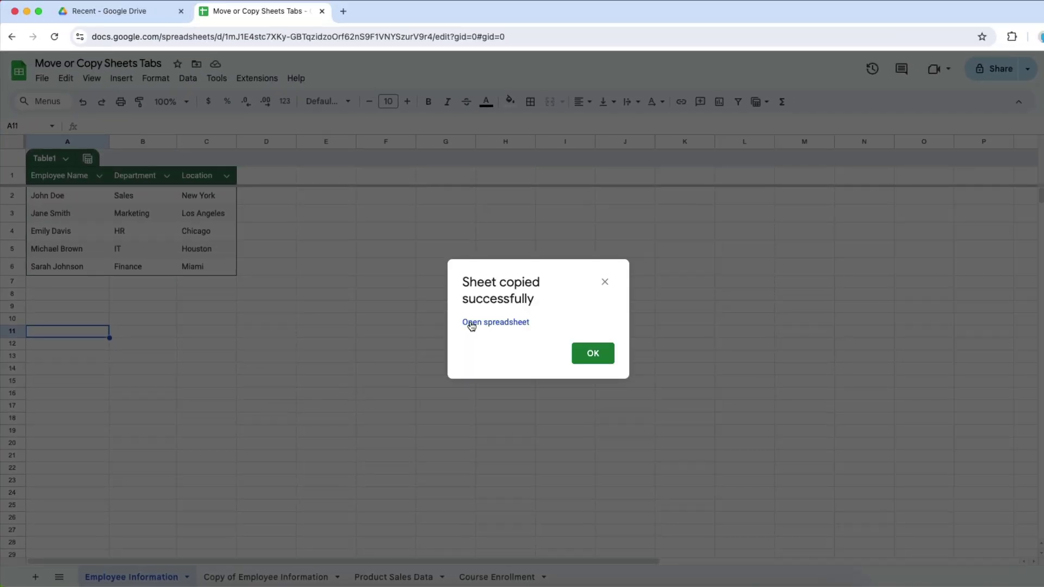
{"action": "left_click", "coordinate": [500, 323]}
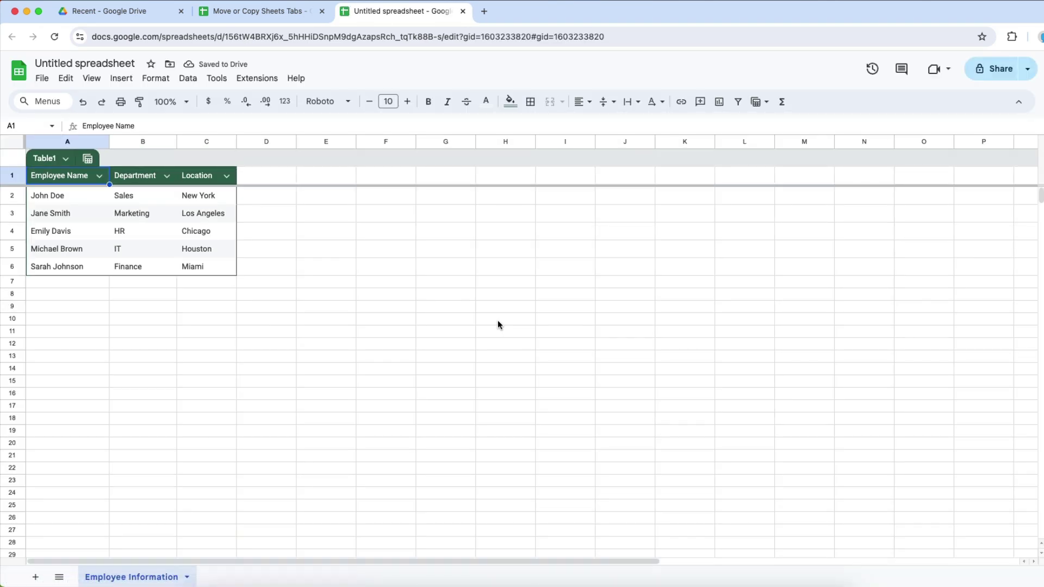
Step: Cancel a folder move, trash the Untitled spreadsheet, and return to Move or Copy Sheets Tabs
{"action": "left_click", "coordinate": [170, 64]}
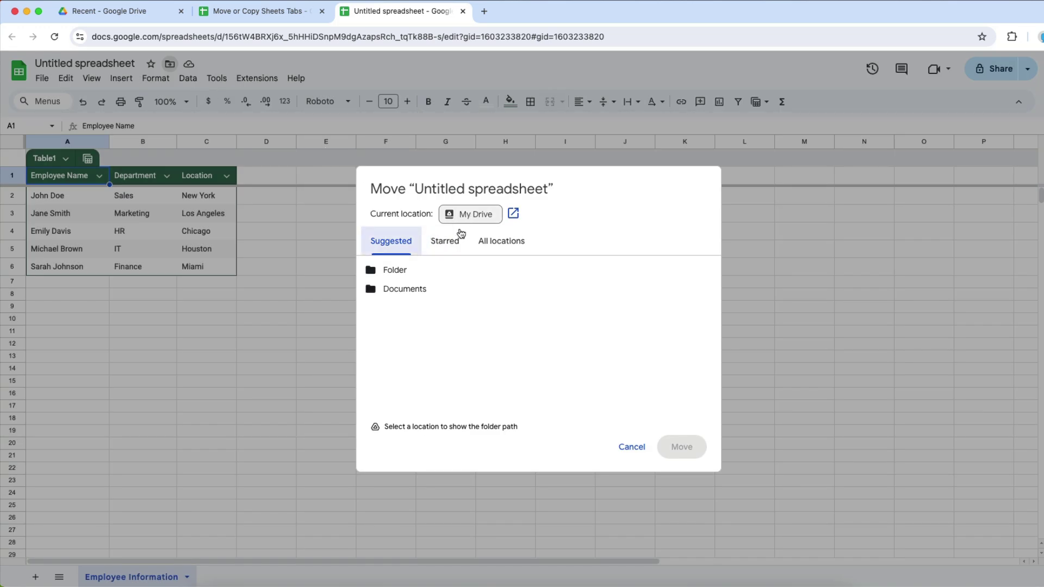
{"action": "left_click", "coordinate": [625, 445]}
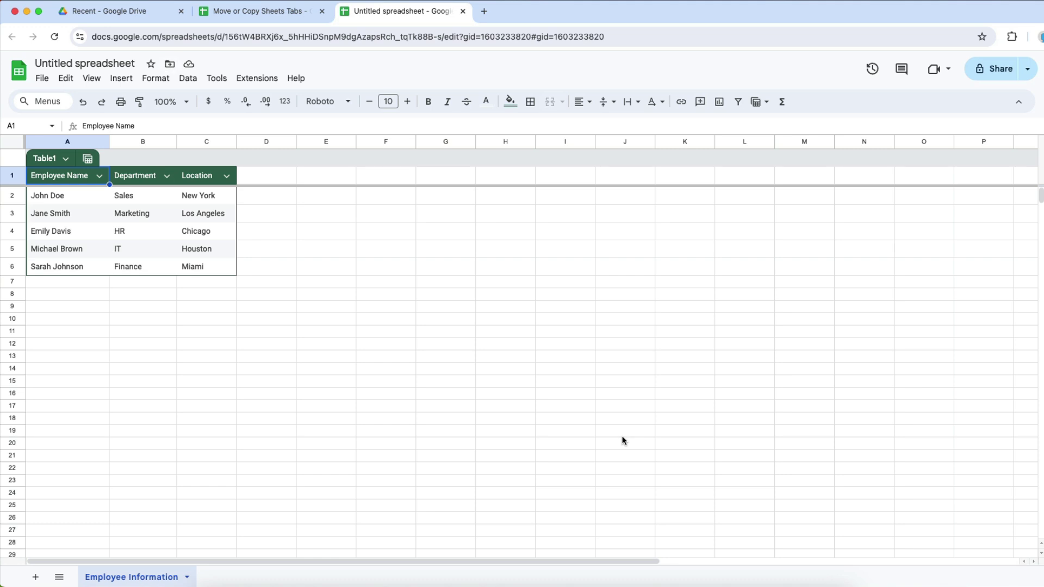
{"action": "left_click", "coordinate": [43, 78]}
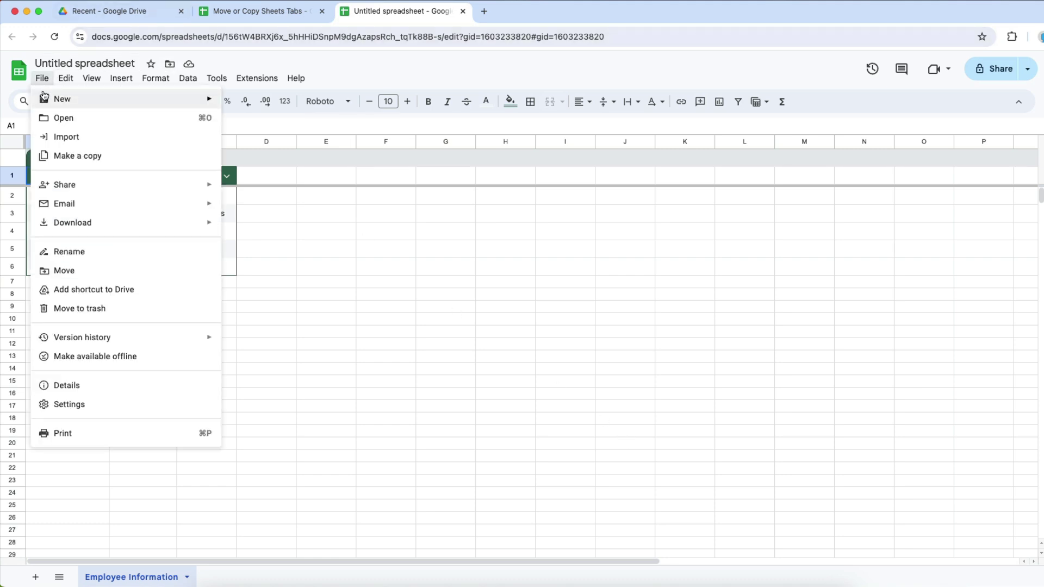
{"action": "left_click", "coordinate": [91, 309]}
{"action": "left_click", "coordinate": [257, 12]}
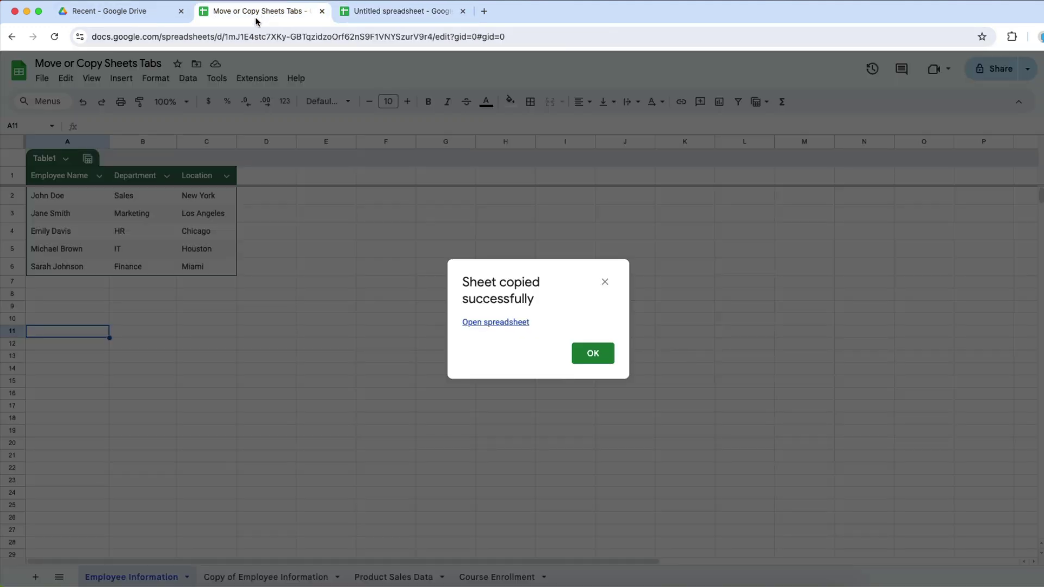
Step: Dismiss the confirmation and copy Employee Information into the existing Cell Edit History spreadsheet
{"action": "left_click", "coordinate": [588, 357]}
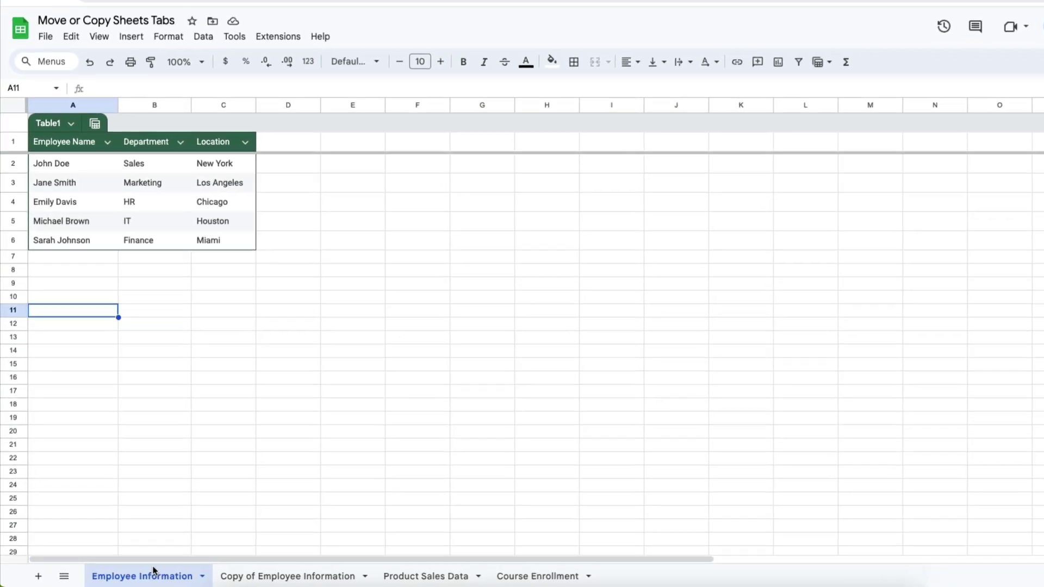
{"action": "right_click", "coordinate": [139, 576]}
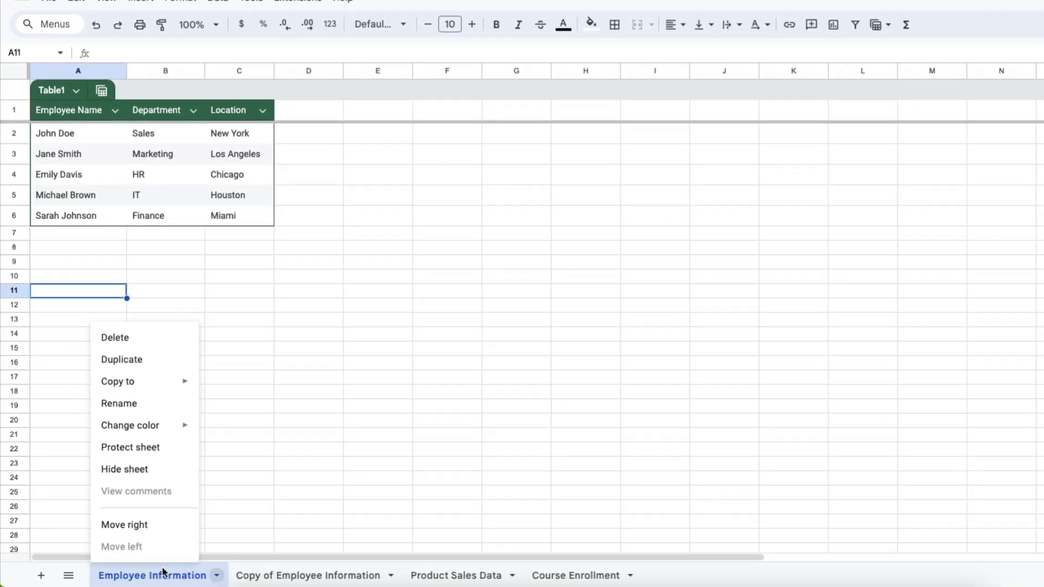
{"action": "mouse_move", "coordinate": [110, 373]}
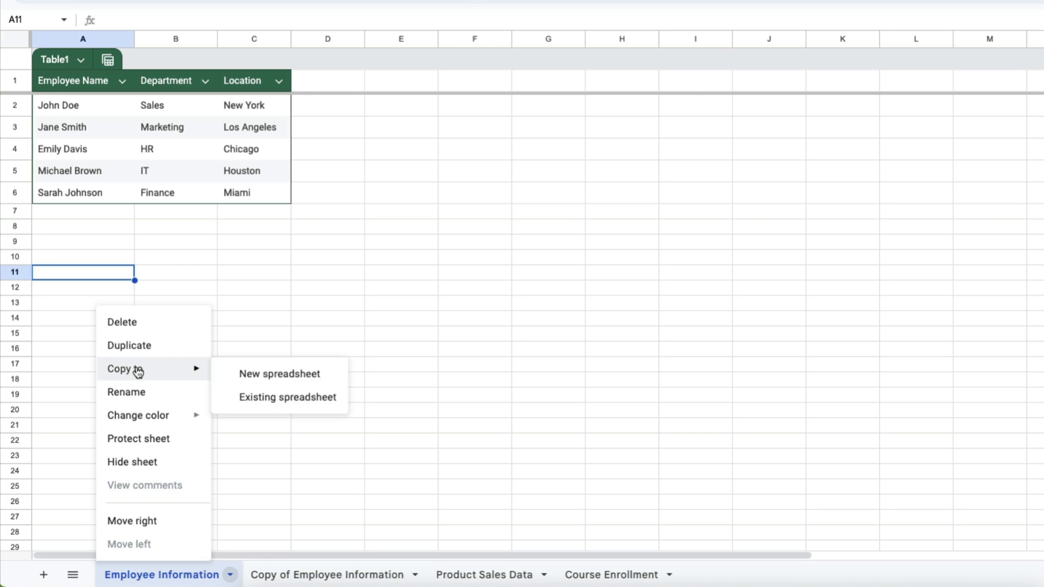
{"action": "left_click", "coordinate": [254, 401]}
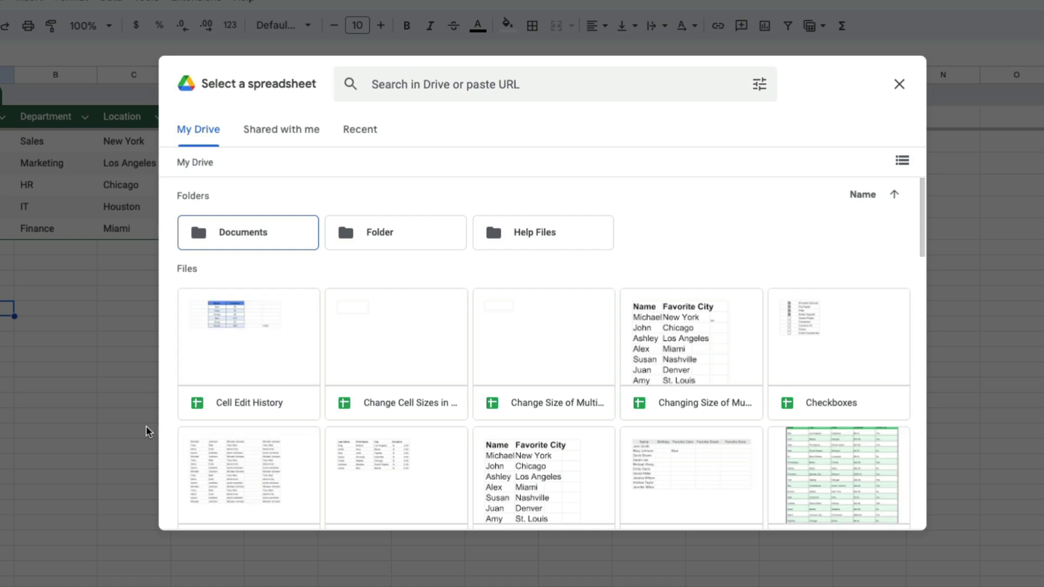
{"action": "left_click", "coordinate": [244, 335]}
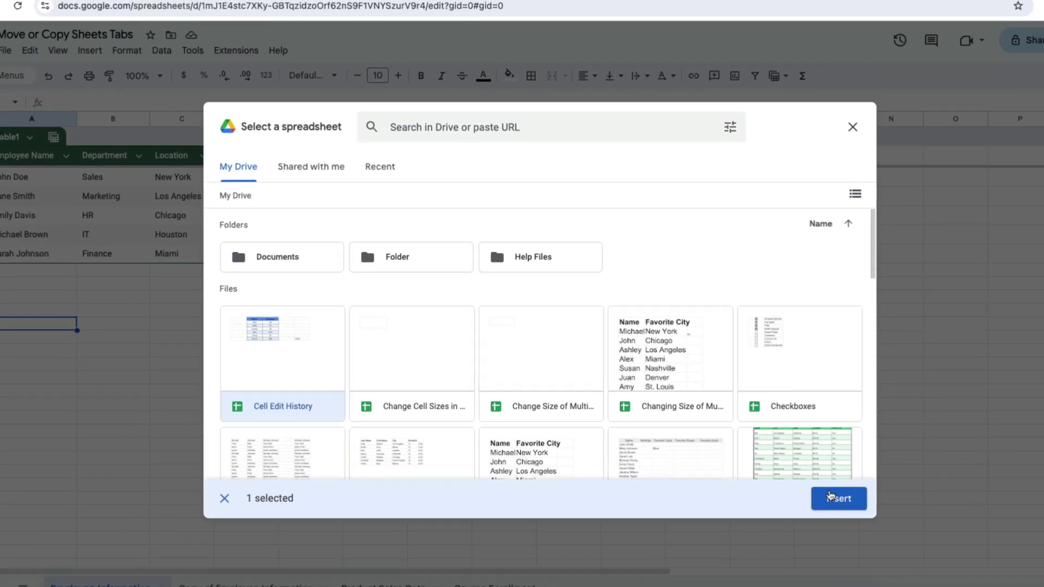
{"action": "left_click", "coordinate": [830, 497]}
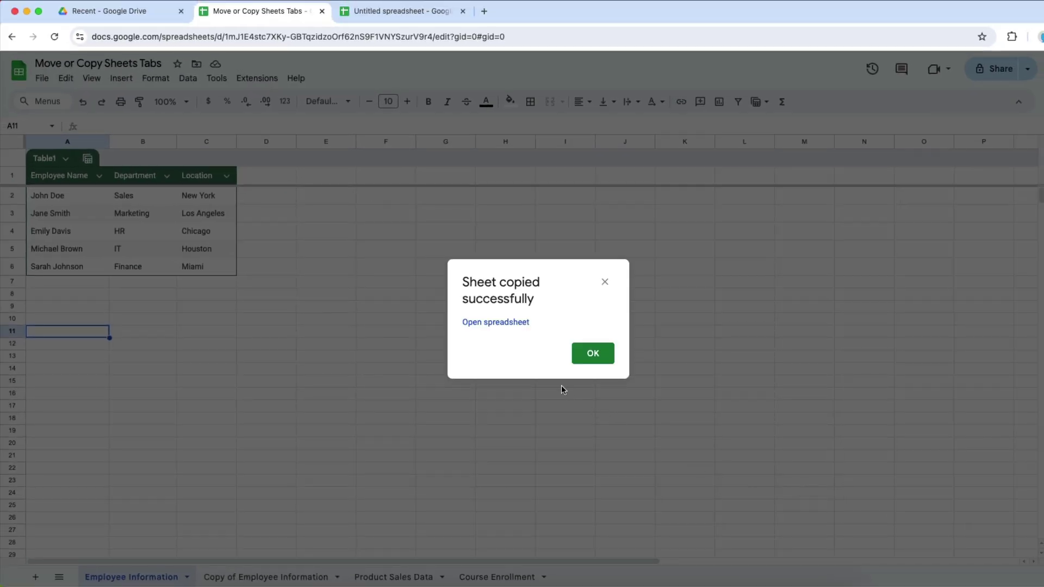
Step: In Cell Edit History's Copy of Employee Information, set C2 to New York, NY and C3 to Los Angeles, CA
{"action": "left_click", "coordinate": [485, 323]}
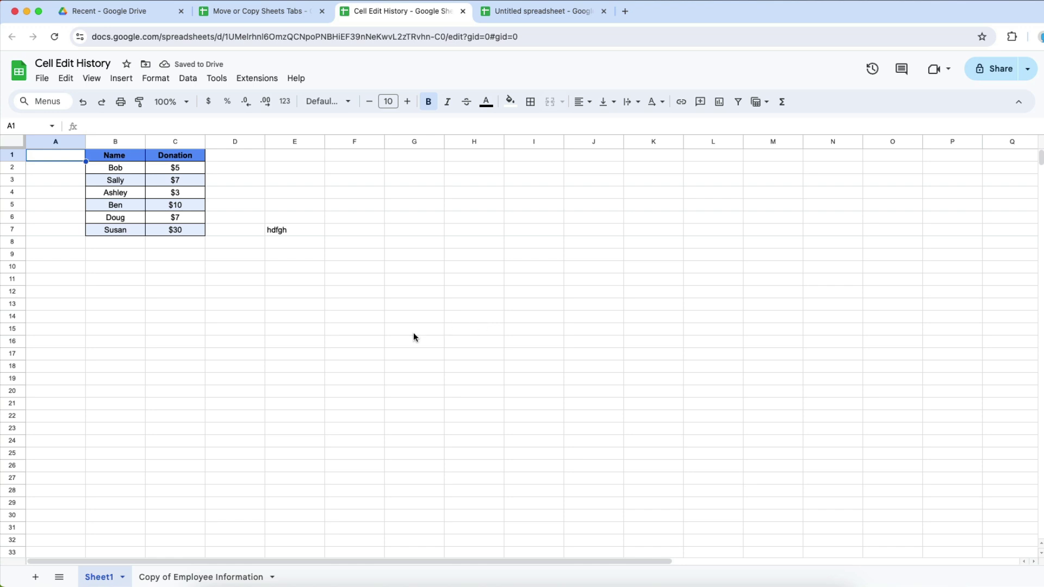
{"action": "left_click", "coordinate": [206, 573]}
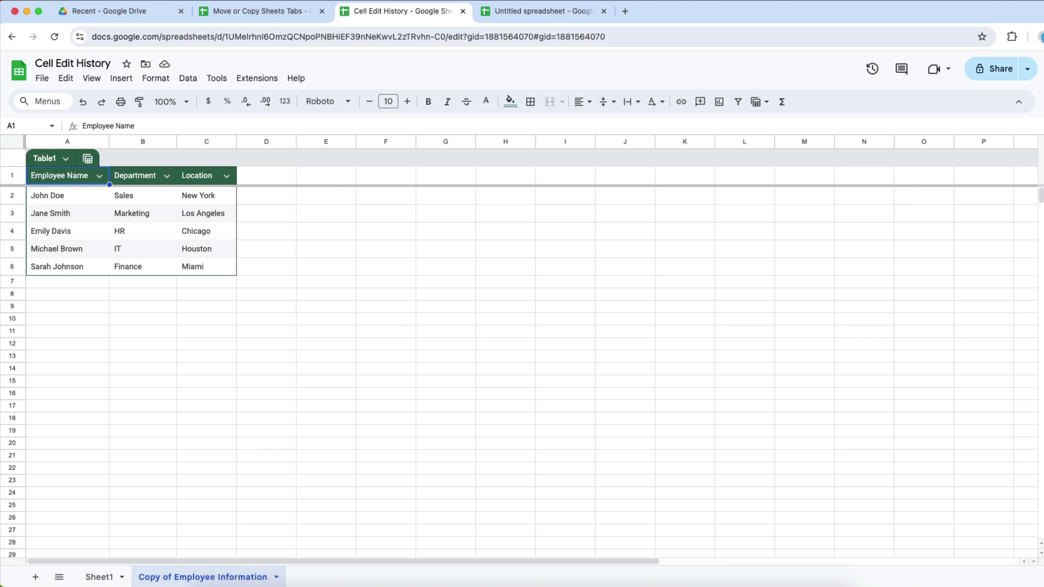
{"action": "left_click", "coordinate": [196, 199]}
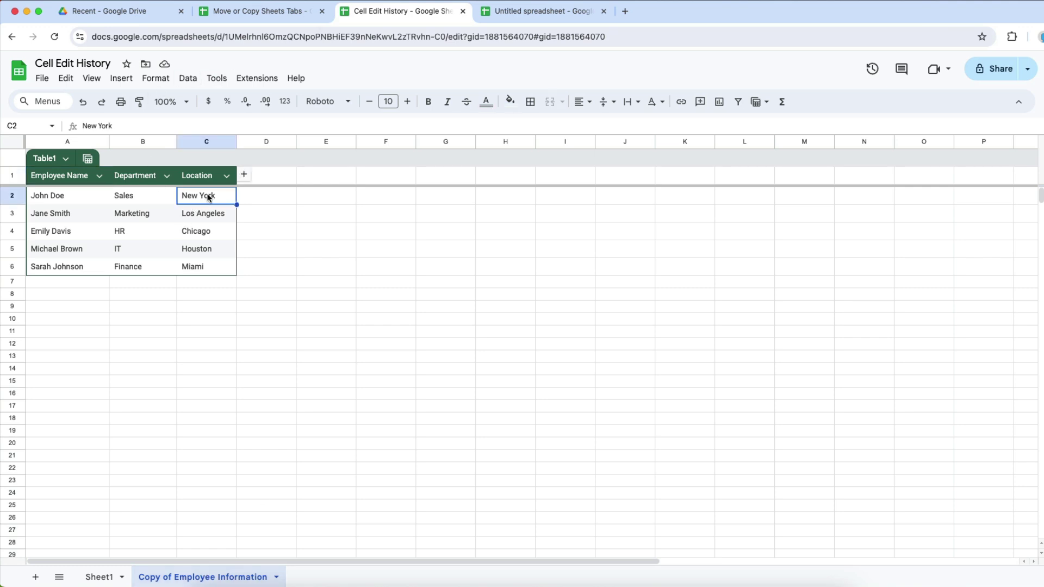
{"action": "key", "text": "Return"}
{"action": "type", "text": ", NY"}
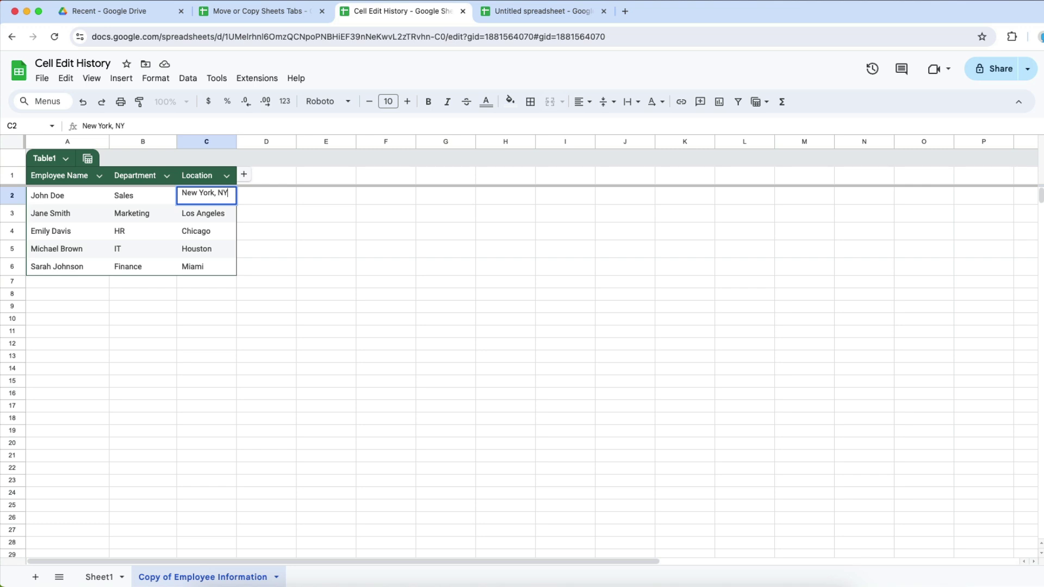
{"action": "key", "text": "Return"}
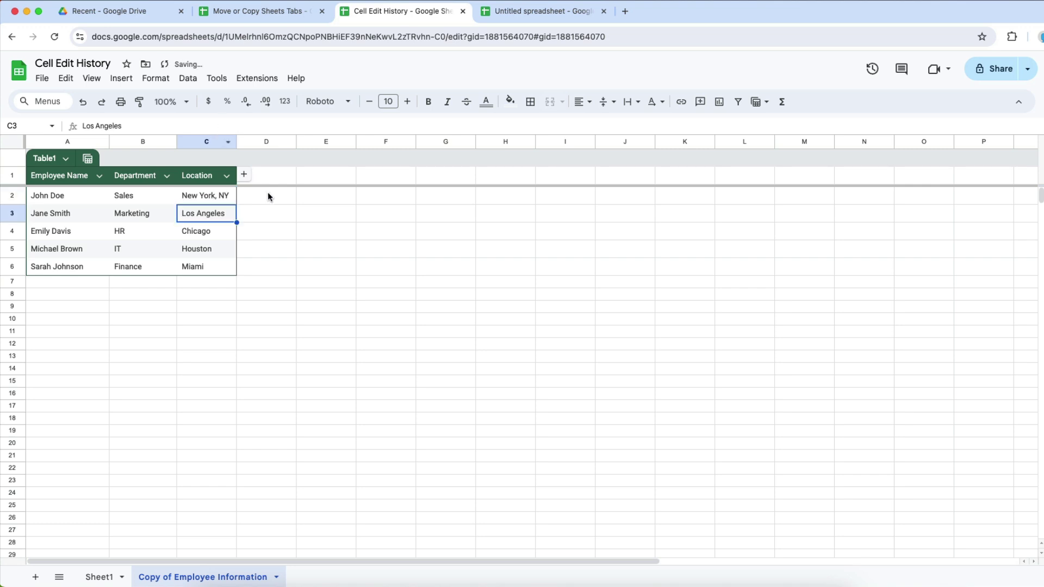
{"action": "double_click", "coordinate": [218, 212]}
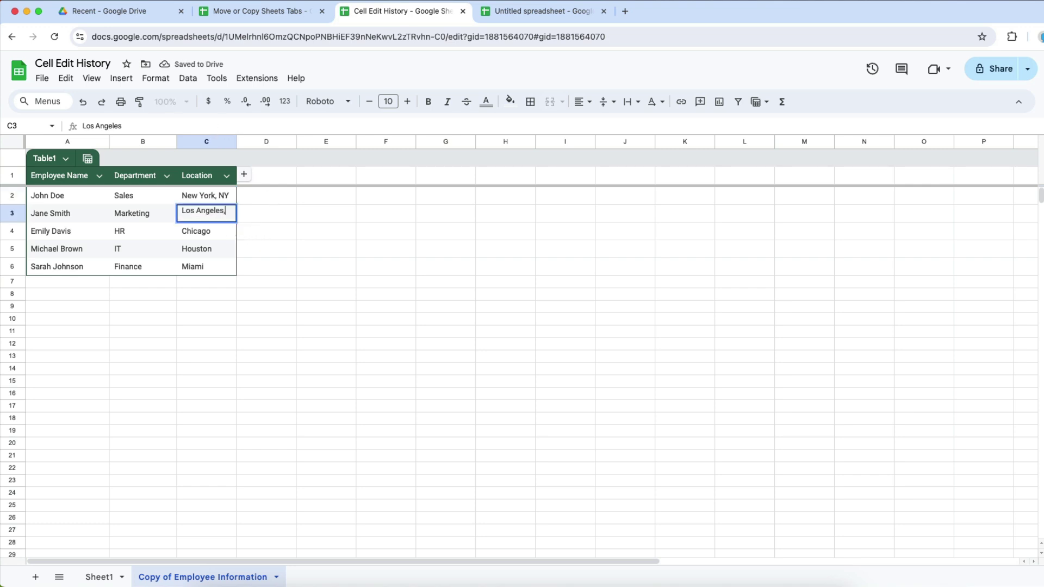
{"action": "type", "text": ", CA"}
{"action": "key", "text": "Return"}
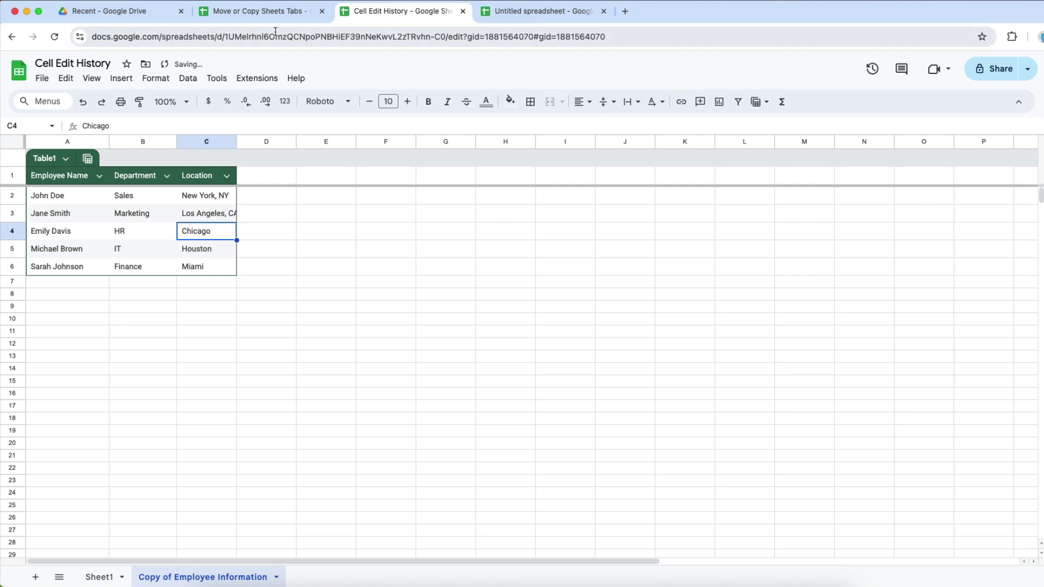
Step: Switch to the Move or Copy Sheets Tabs spreadsheet and dismiss the Sheet copied successfully dialog
{"action": "left_click", "coordinate": [267, 11]}
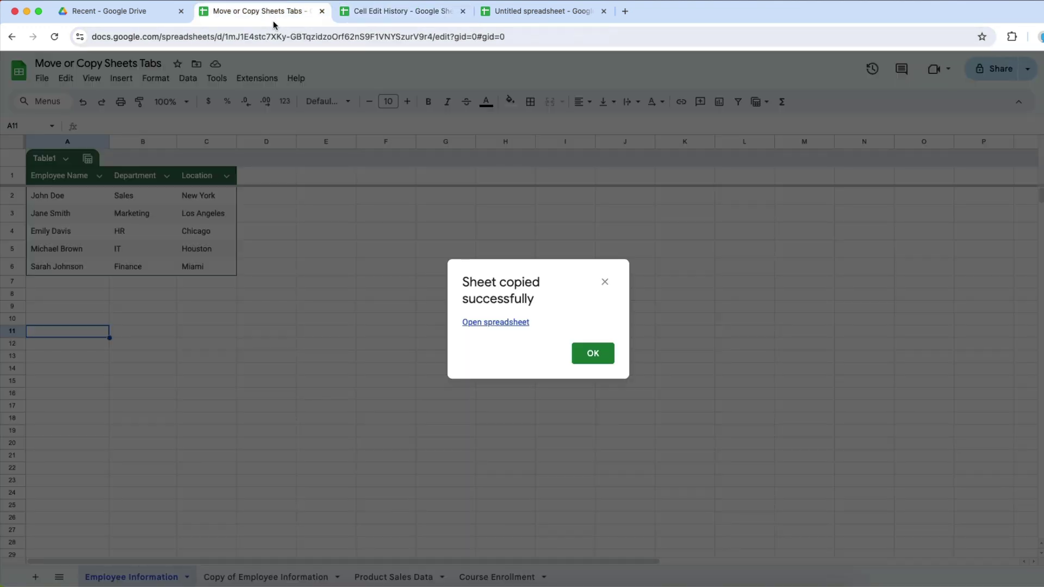
{"action": "left_click", "coordinate": [584, 355]}
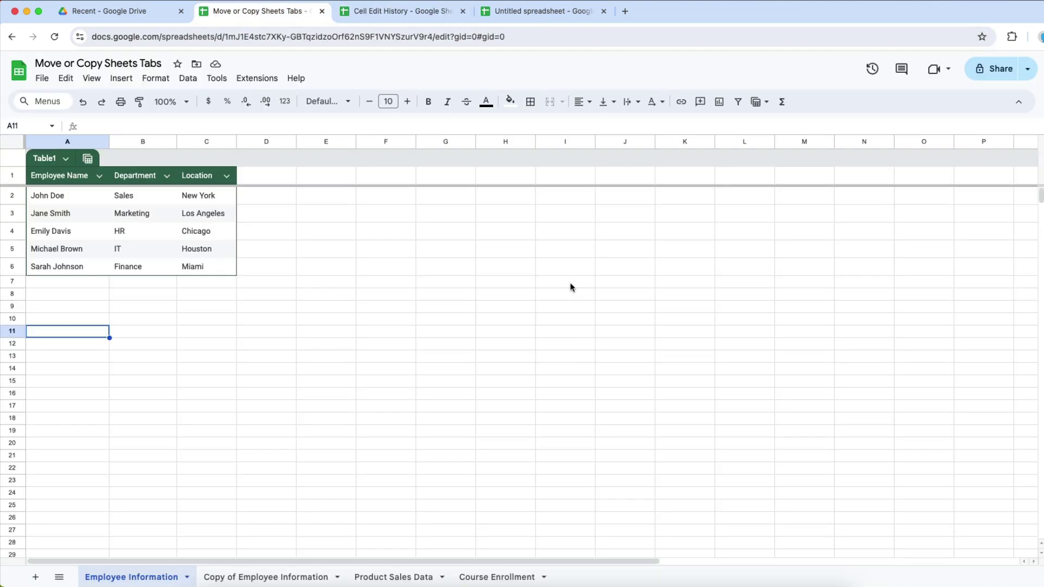